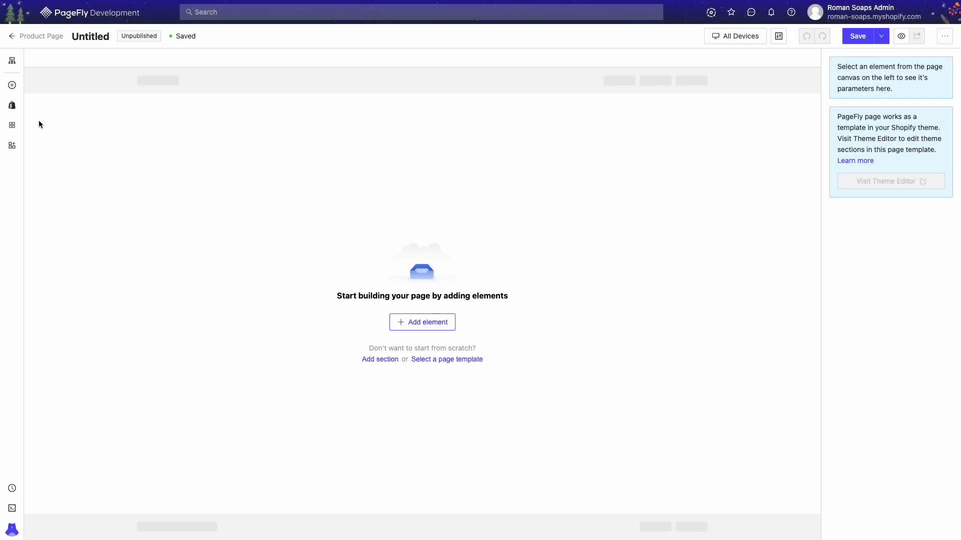
Step: Add a Product List to the page, sourced from the Handmade Soap custom collection
{"action": "left_click", "coordinate": [11, 105]}
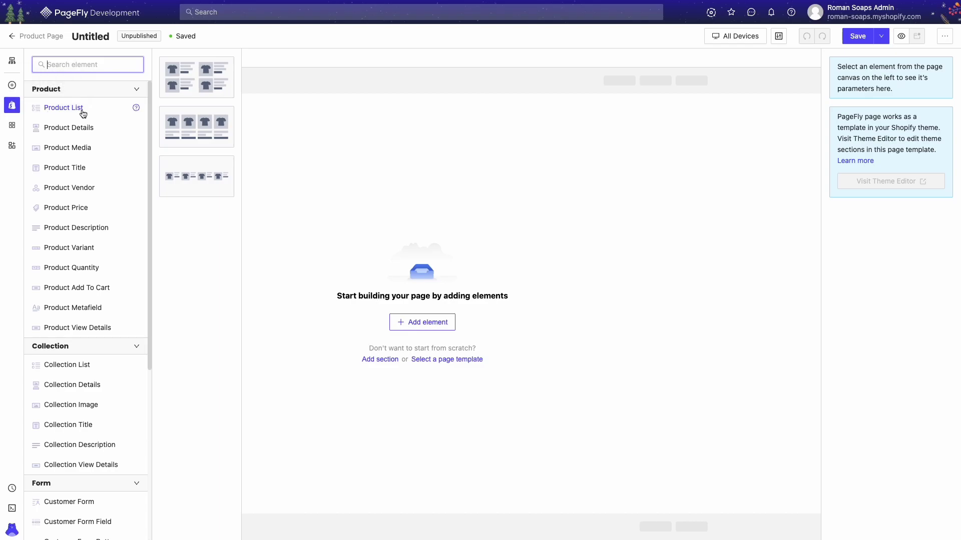
{"action": "left_click_drag", "start_coordinate": [197, 127], "coordinate": [391, 215]}
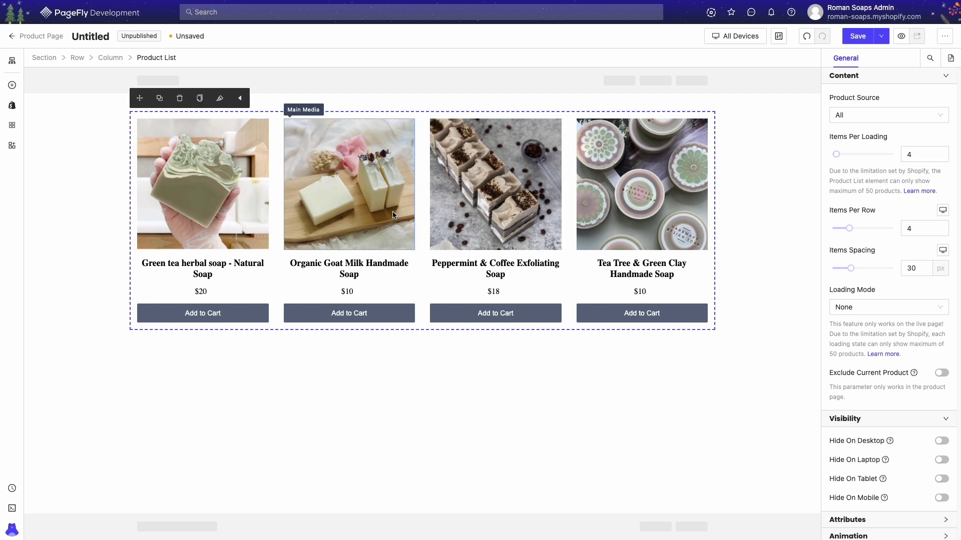
{"action": "left_click", "coordinate": [911, 120]}
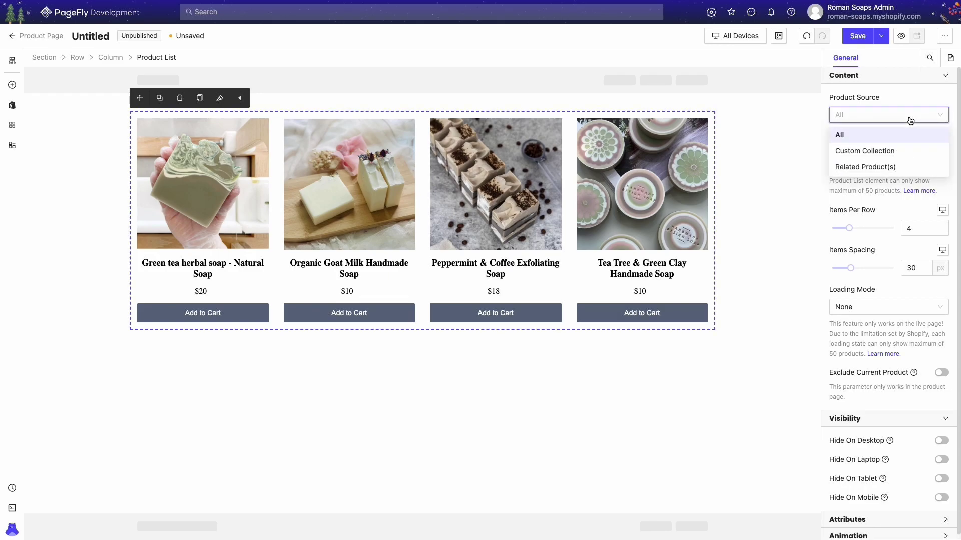
{"action": "left_click", "coordinate": [923, 152]}
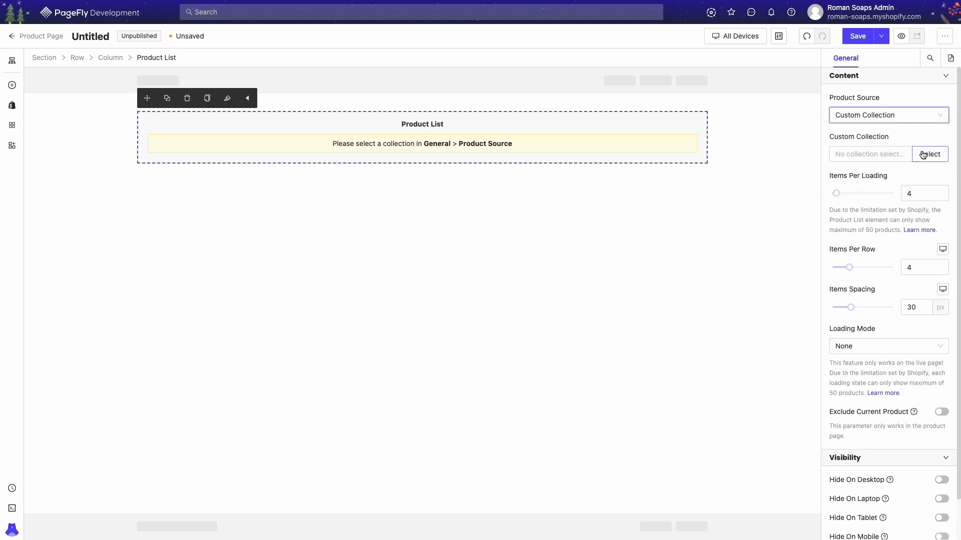
{"action": "left_click", "coordinate": [923, 155]}
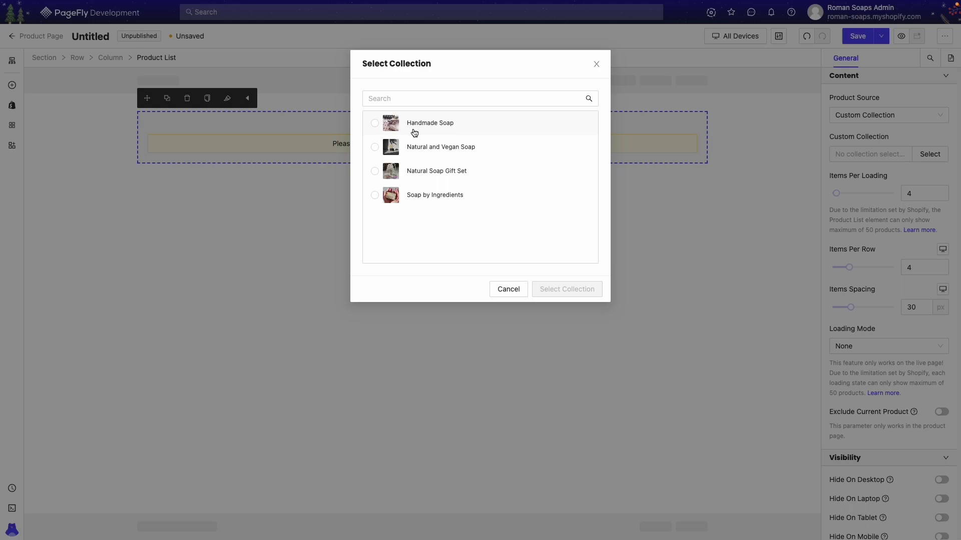
{"action": "left_click", "coordinate": [423, 130]}
{"action": "left_click", "coordinate": [578, 285]}
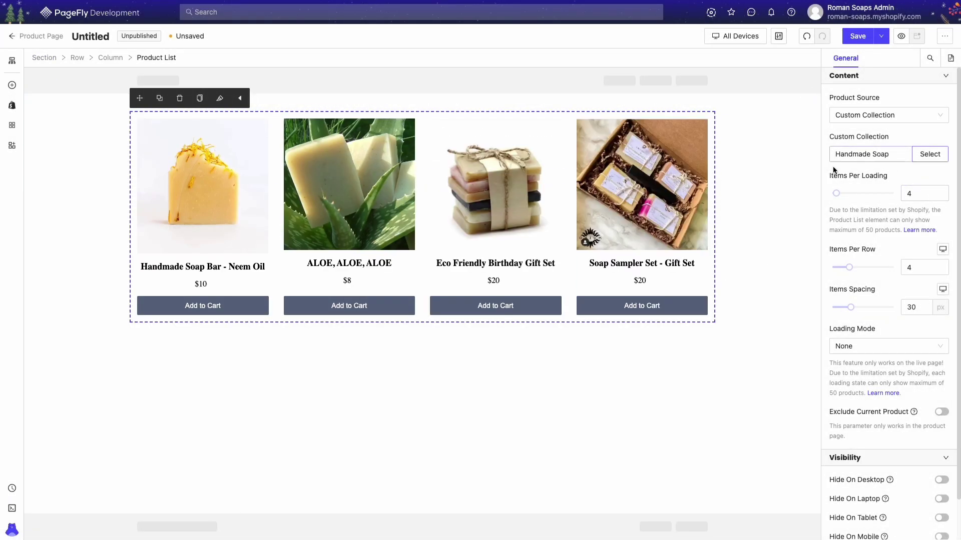
Step: Check the items per load and four-per-row settings, and set Loading Mode to Load More
{"action": "double_click", "coordinate": [910, 193]}
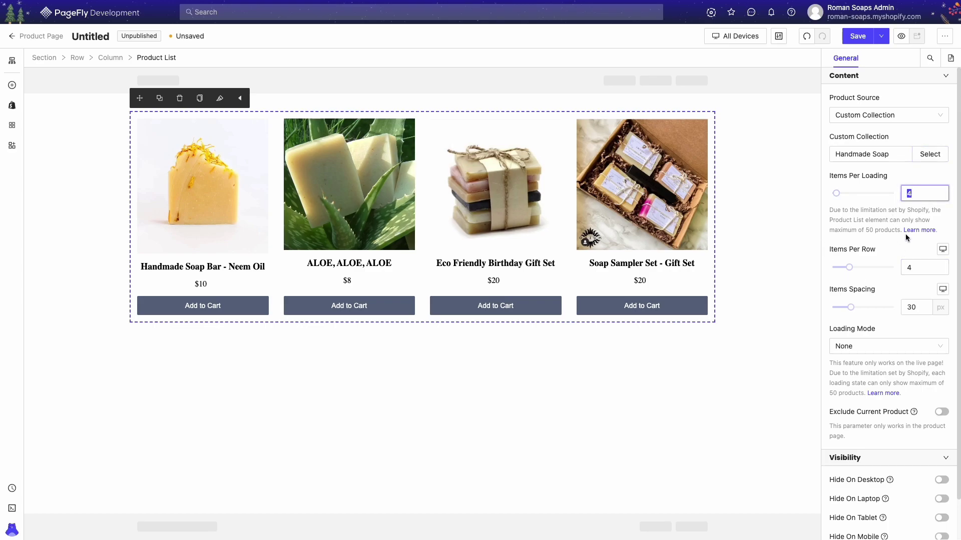
{"action": "double_click", "coordinate": [926, 268]}
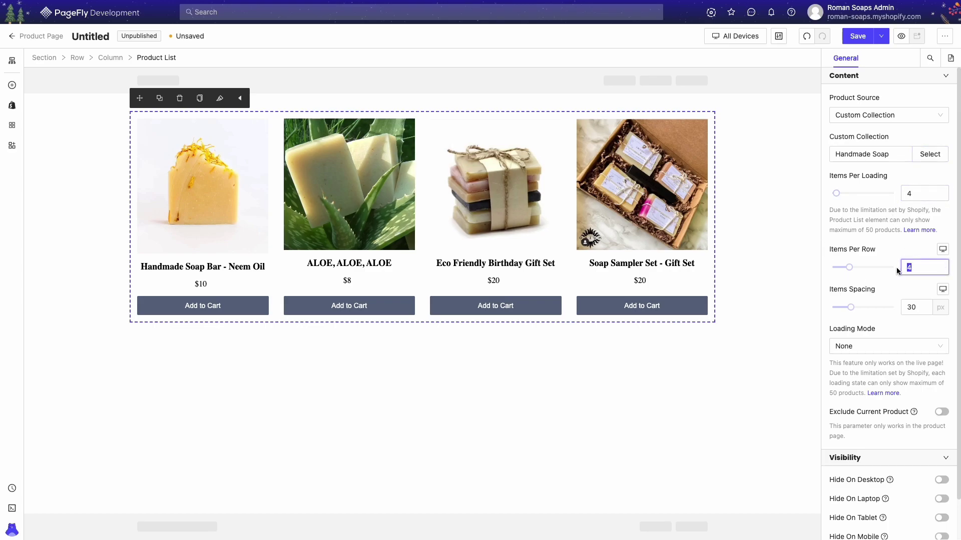
{"action": "scroll", "coordinate": [896, 268], "scroll_direction": "down", "scroll_amount": 1}
{"action": "left_click", "coordinate": [896, 301]}
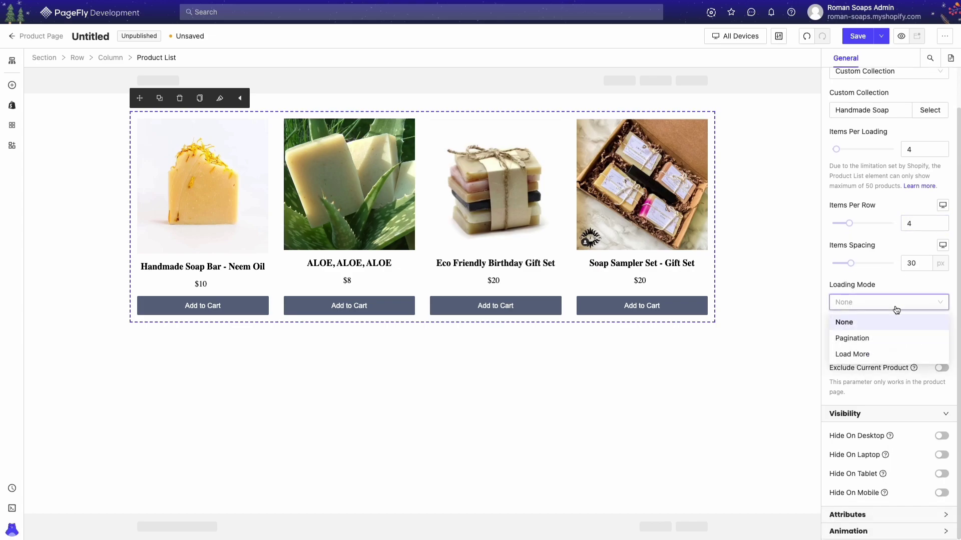
{"action": "left_click", "coordinate": [894, 353]}
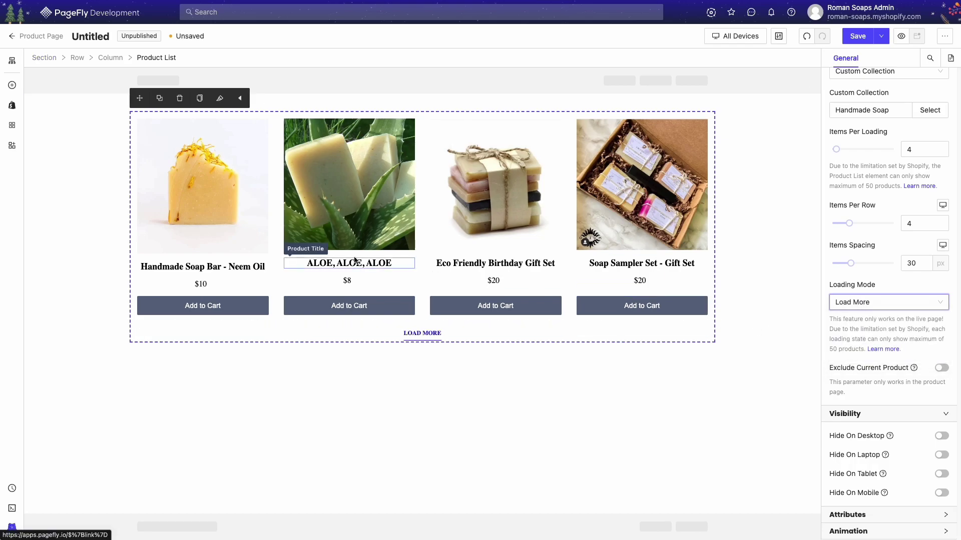
Step: Inspect the first products' image, title and price, then Save & Publish the page
{"action": "left_click", "coordinate": [209, 214]}
{"action": "left_click", "coordinate": [312, 264]}
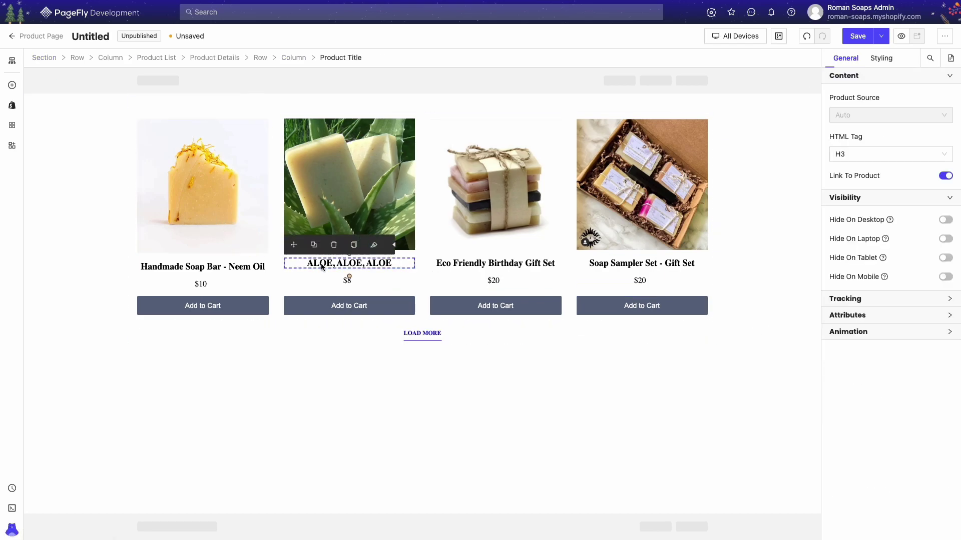
{"action": "left_click", "coordinate": [494, 281]}
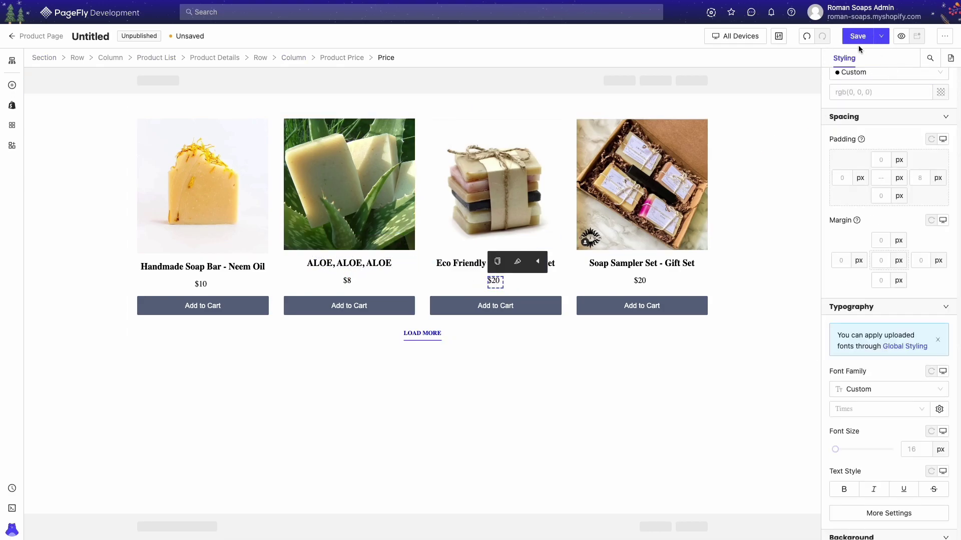
{"action": "left_click", "coordinate": [882, 41]}
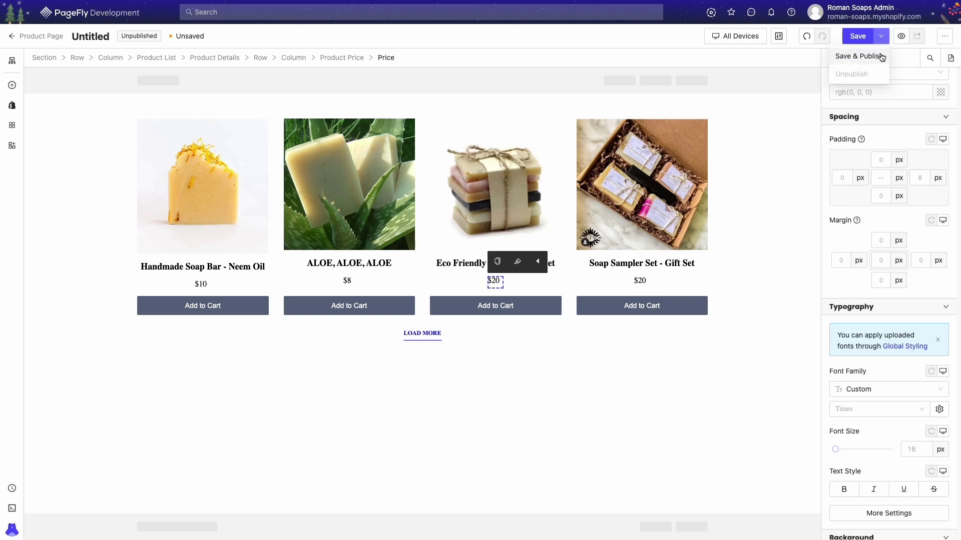
{"action": "left_click", "coordinate": [880, 56]}
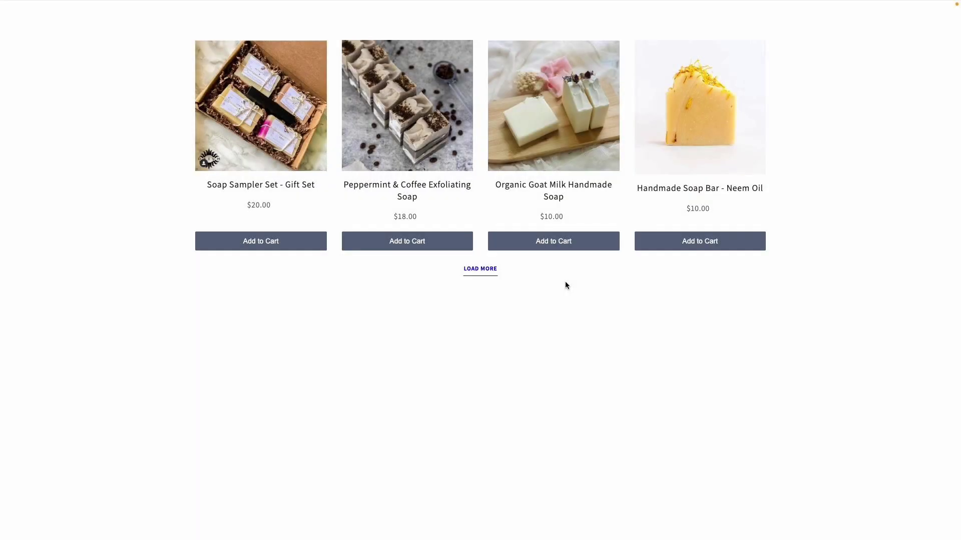
Step: Load the remaining soaps on the live page and highlight the NO MORE PRODUCT message
{"action": "left_click", "coordinate": [480, 269]}
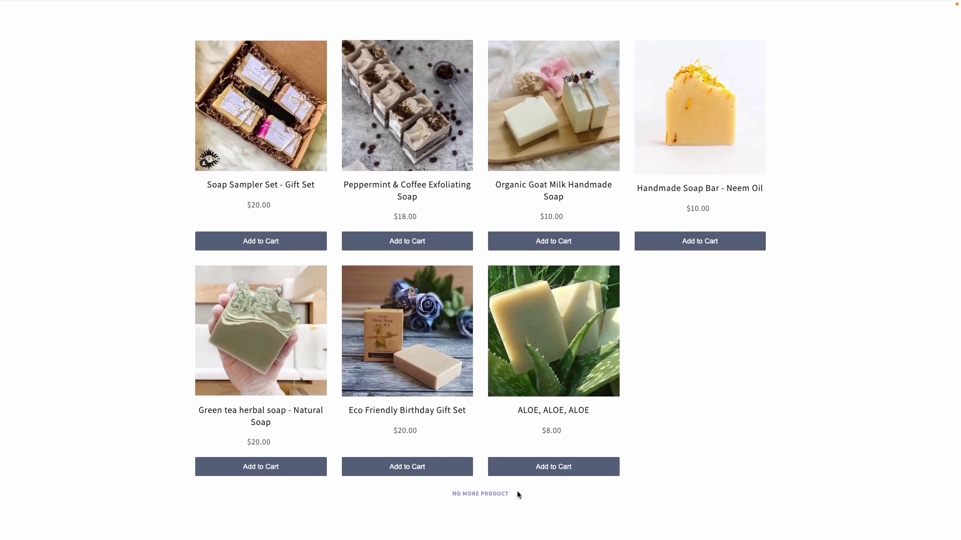
{"action": "left_click_drag", "start_coordinate": [517, 493], "coordinate": [435, 495]}
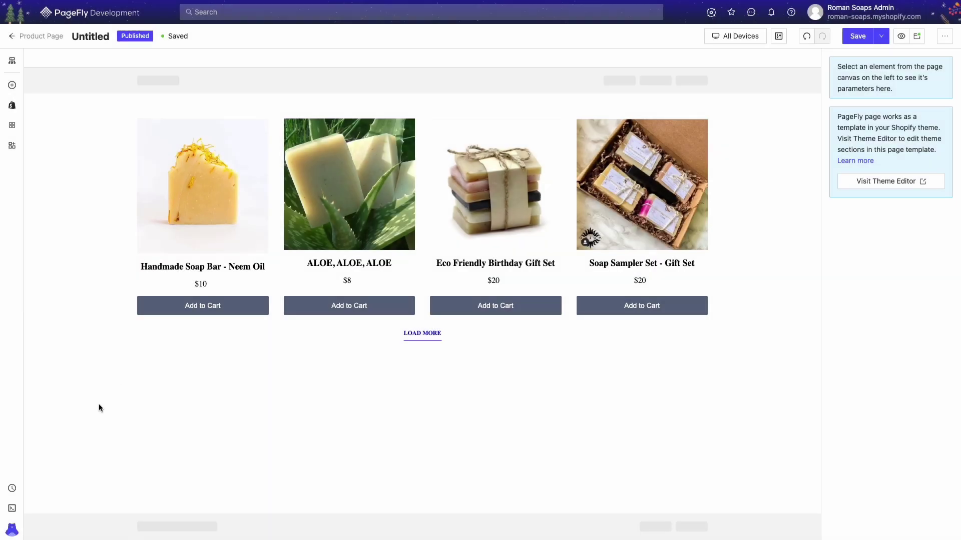
Step: Paste the custom CSS, replace 'Sem mais produtos' with 'Thank you', and apply it
{"action": "left_click", "coordinate": [15, 506]}
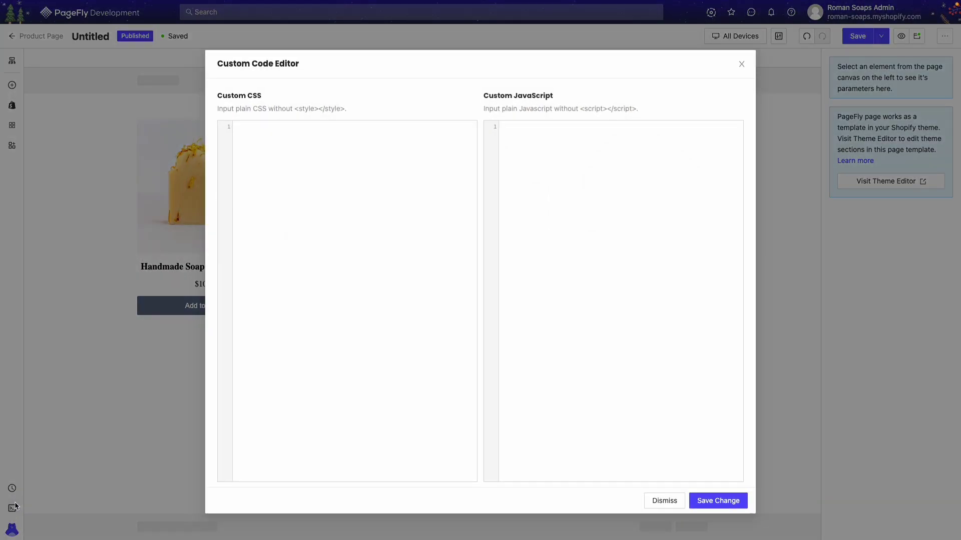
{"action": "left_click", "coordinate": [276, 131]}
{"action": "type", "text": ".__pf .pf-cmIldm[disabled] {   visibility: hidden;   position: relative; } .__pf .pf-cmIldm[disabled]::before {     content: 'Sem mais produtos';     position: absolute;     visibility: visible;     top: 0;     left: 0;     bottom: 0;     font-size: 14px;     display: contents; }"}
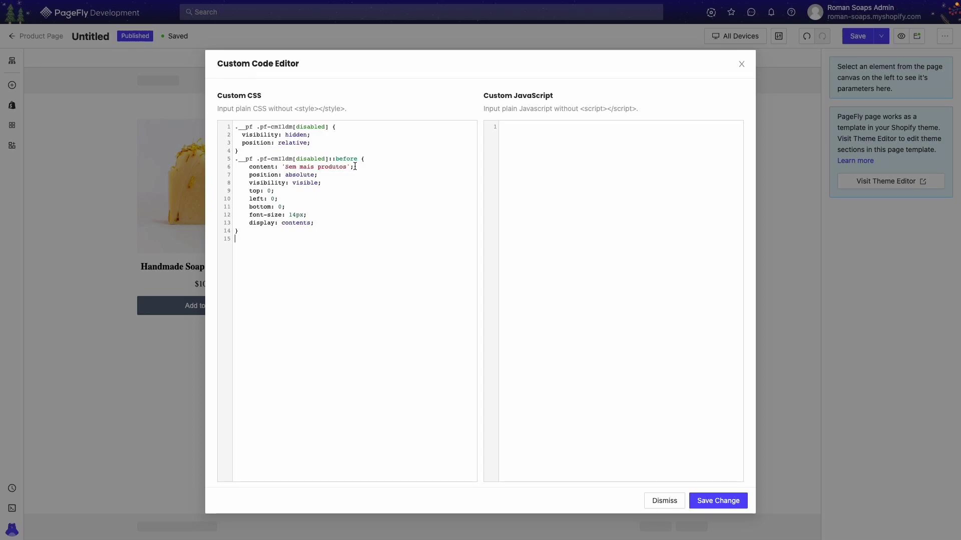
{"action": "left_click_drag", "start_coordinate": [354, 166], "coordinate": [248, 167]}
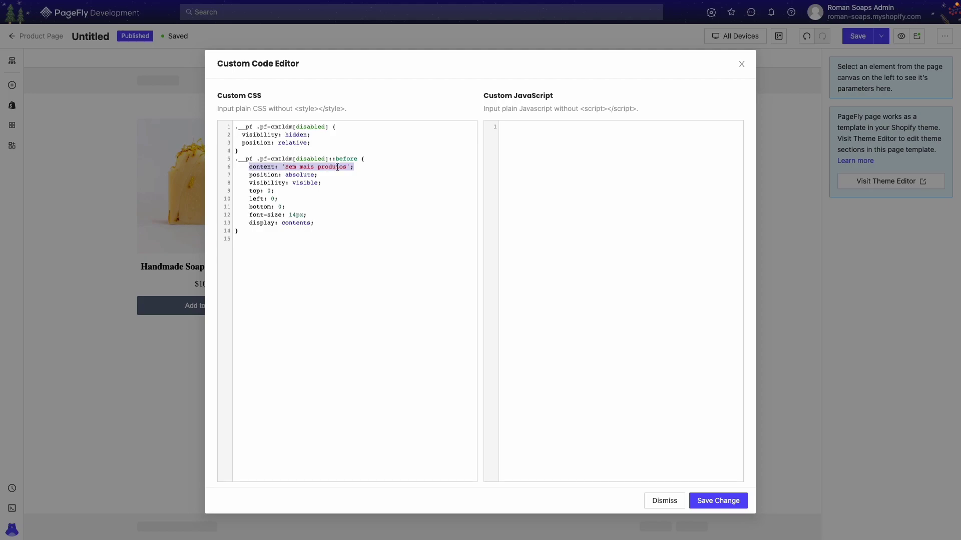
{"action": "left_click_drag", "start_coordinate": [347, 166], "coordinate": [285, 166]}
{"action": "type", "text": "Thank you"}
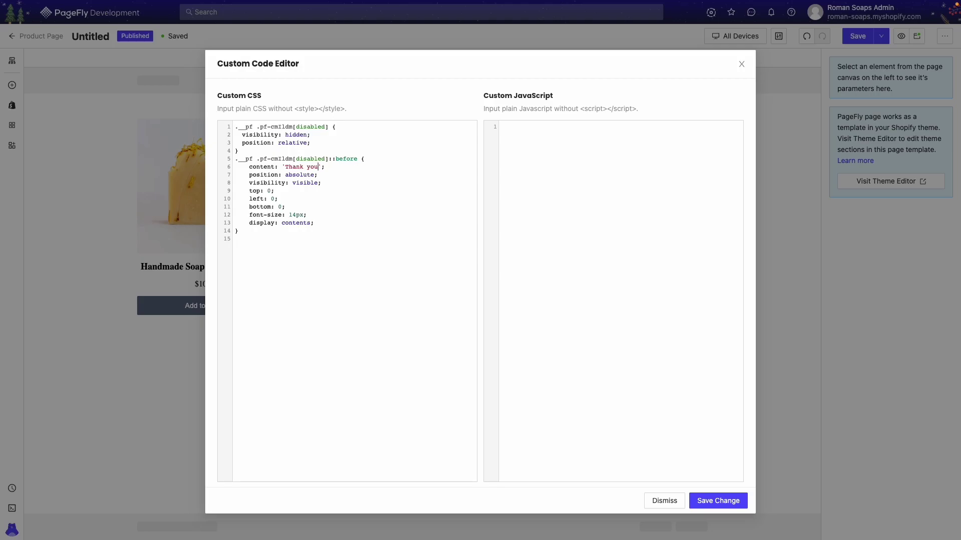
{"action": "left_click", "coordinate": [718, 501]}
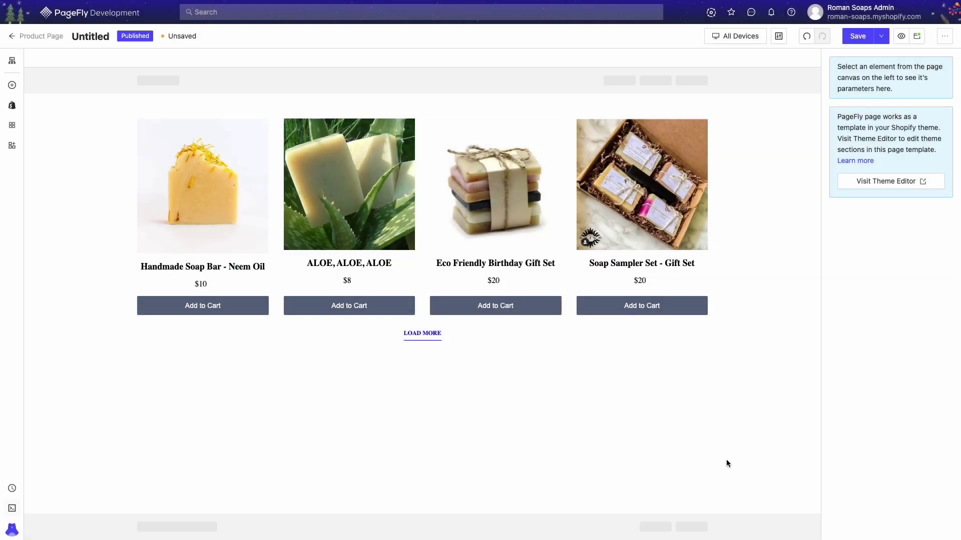
{"action": "left_click", "coordinate": [882, 38]}
Step: Publish the page and inspect the LOAD MORE link on the live storefront
{"action": "left_click", "coordinate": [873, 59]}
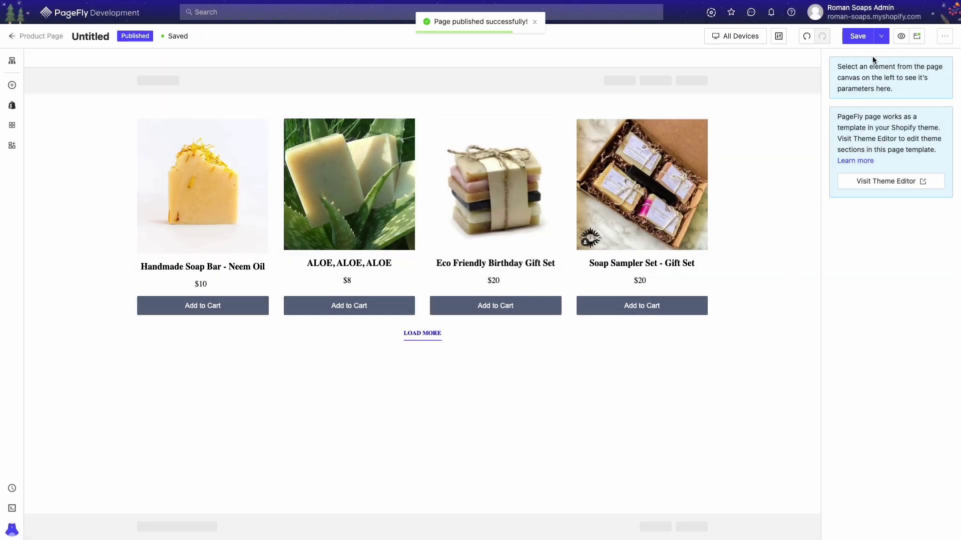
{"action": "left_click", "coordinate": [915, 38]}
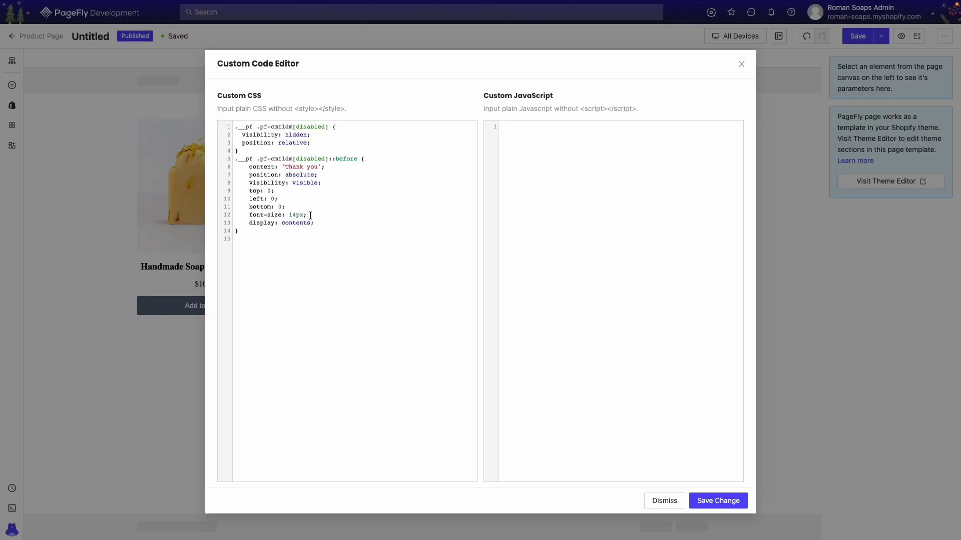
{"action": "mouse_move", "coordinate": [307, 216]}
{"action": "left_mouse_down"}
{"action": "mouse_move", "coordinate": [250, 216]}
{"action": "mouse_move", "coordinate": [293, 210]}
{"action": "left_mouse_up"}
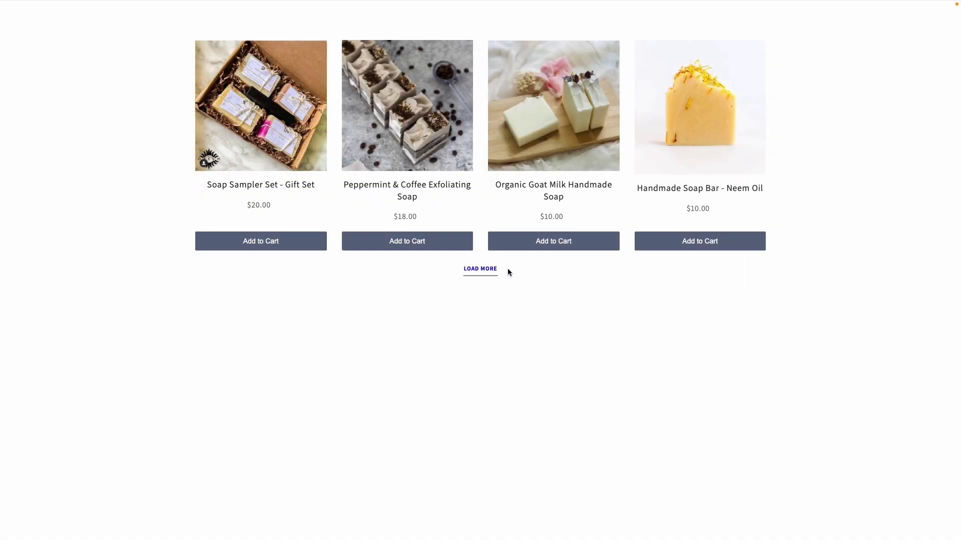
{"action": "left_click_drag", "start_coordinate": [498, 270], "coordinate": [456, 272]}
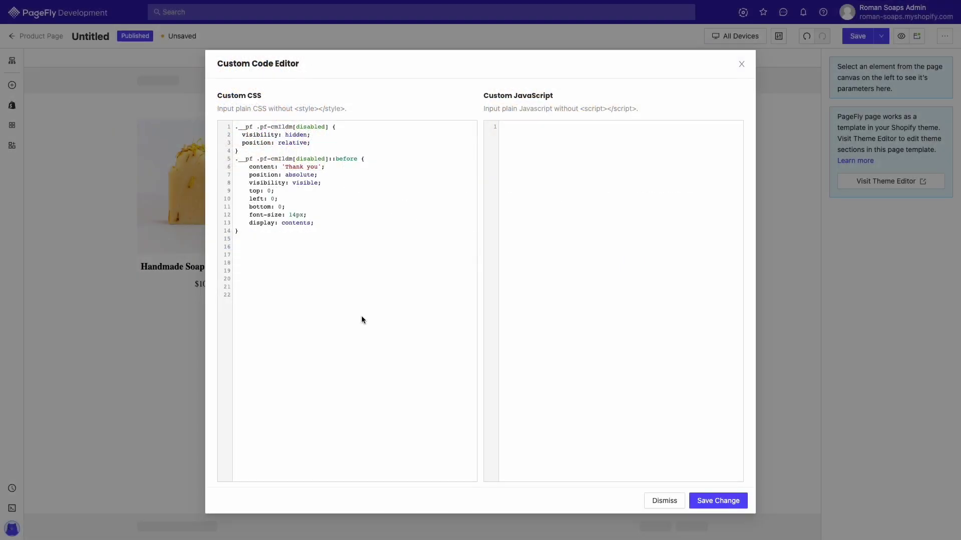
Step: Paste the ::before CSS block whose content reads 'Explore more'
{"action": "type", "text": ".__pf .pf-cmIldm {   visibility: hidden;   position: relative; } .__pf .pf-cmIldm::before {     content: 'Explore more';     position: absolute;     visibility: visible;     top: 0;     left: 0;     bottom: 0;     font-size: 14px;     display: contents; }"}
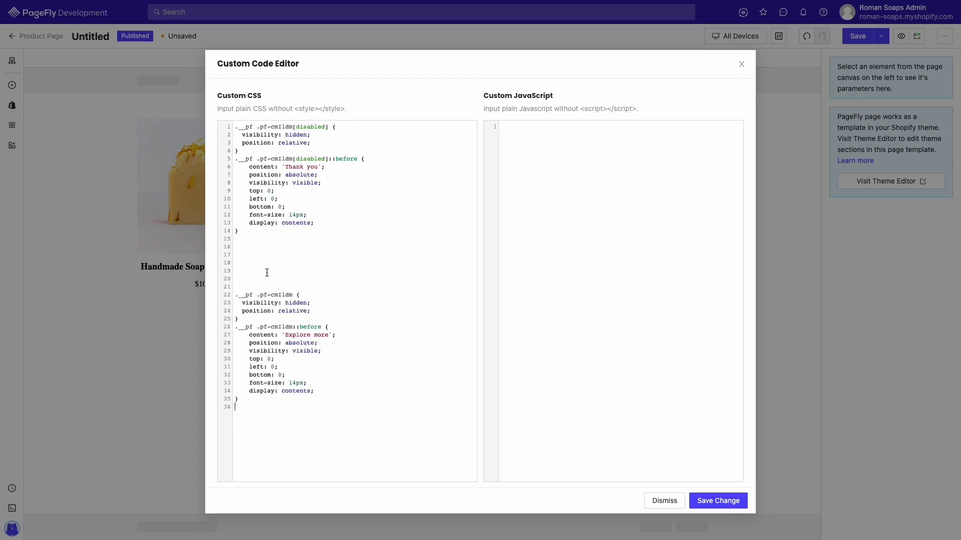
{"action": "left_click_drag", "start_coordinate": [239, 289], "coordinate": [345, 403]}
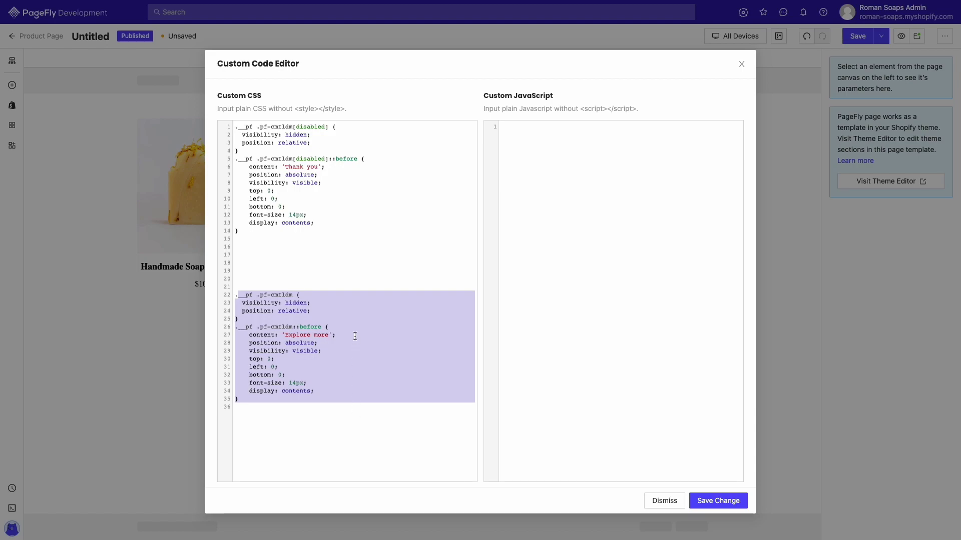
{"action": "left_click", "coordinate": [354, 335]}
{"action": "left_click_drag", "start_coordinate": [354, 336], "coordinate": [251, 336]}
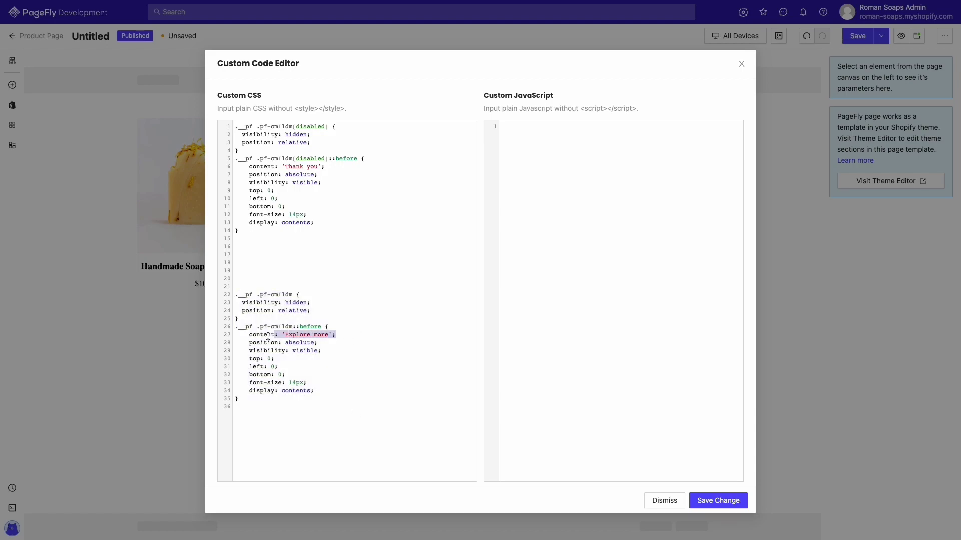
{"action": "left_click", "coordinate": [377, 335]}
{"action": "key", "text": "Left"}
{"action": "key", "text": "Left"}
{"action": "key", "text": "ctrl+shift+Left"}
{"action": "key", "text": "ctrl+shift+Left"}
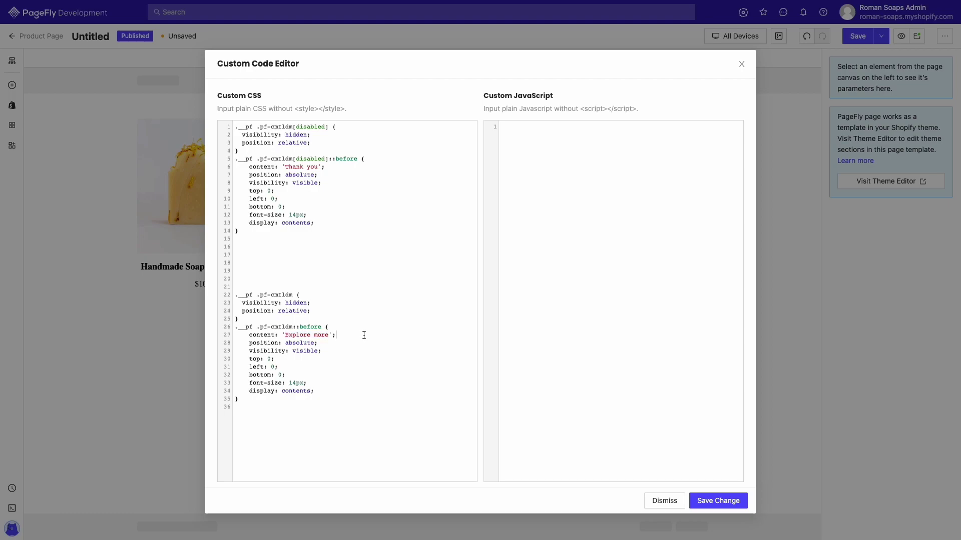
Step: Apply the CSS change and Save & Publish the page
{"action": "left_click", "coordinate": [719, 499]}
{"action": "left_click", "coordinate": [880, 36]}
{"action": "left_click", "coordinate": [875, 56]}
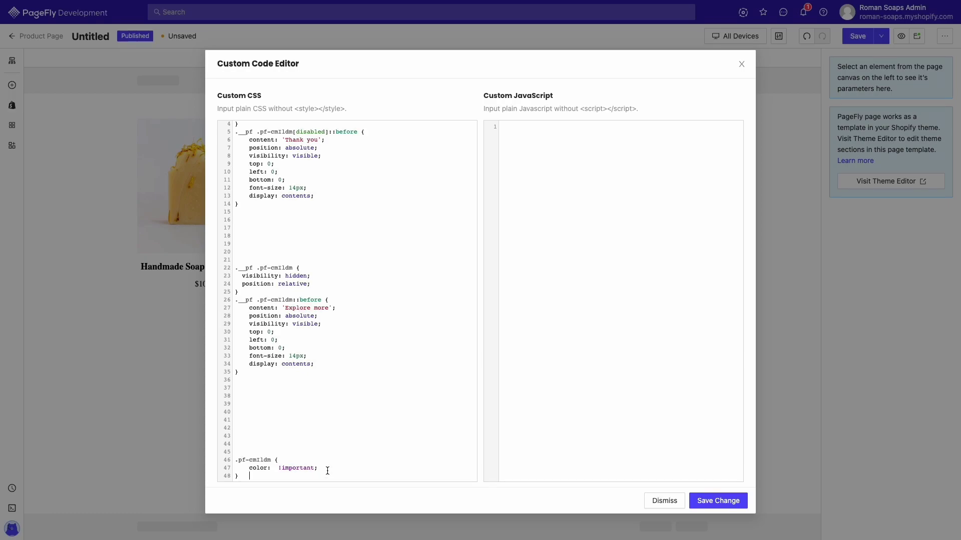
Step: Set the link's color rule to red !important in custom CSS
{"action": "left_click", "coordinate": [276, 467]}
{"action": "type", "text": "#FF0000"}
{"action": "key", "text": "ctrl+z"}
{"action": "type", "text": "red"}
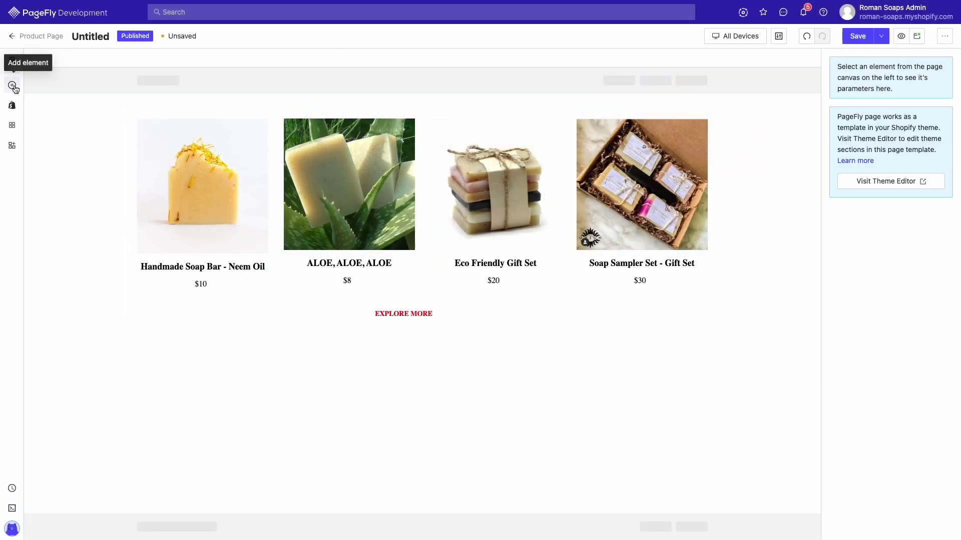
Step: Add an HTML/Liquid element under the product containing {{ form | payment_button }}
{"action": "left_click", "coordinate": [12, 86]}
{"action": "left_click_drag", "start_coordinate": [196, 80], "coordinate": [221, 287]}
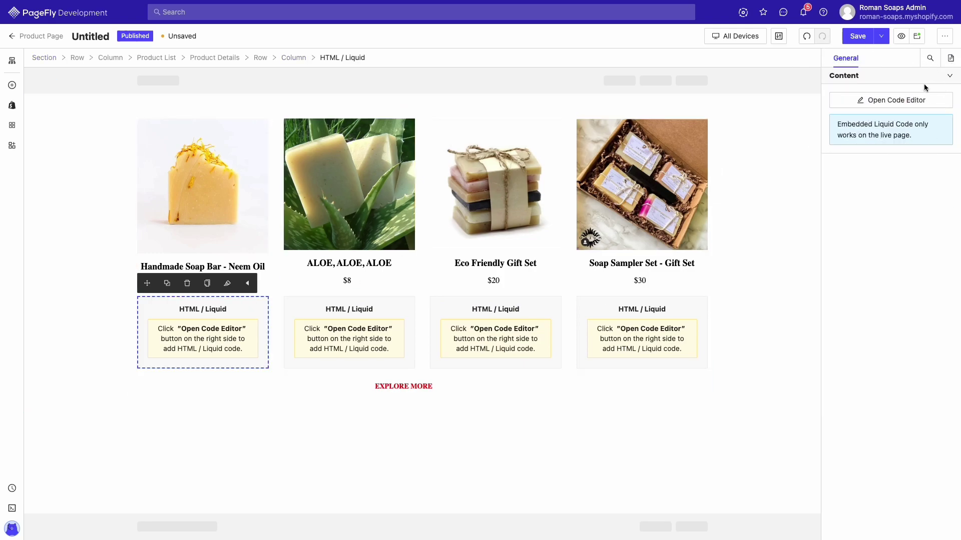
{"action": "left_click", "coordinate": [918, 99]}
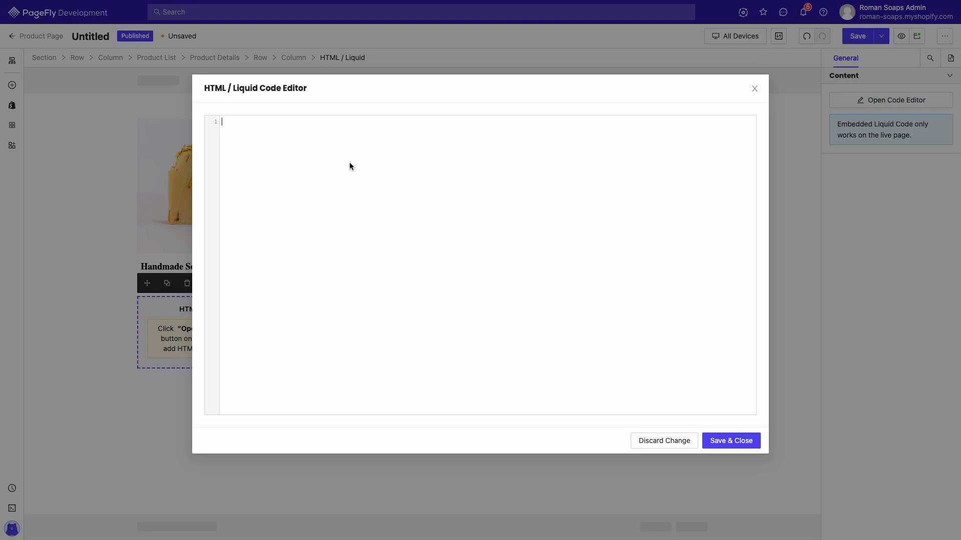
{"action": "type", "text": "{{ form | payment_button }}"}
{"action": "left_click", "coordinate": [713, 439]}
{"action": "left_click", "coordinate": [713, 439]}
{"action": "left_click", "coordinate": [881, 36]}
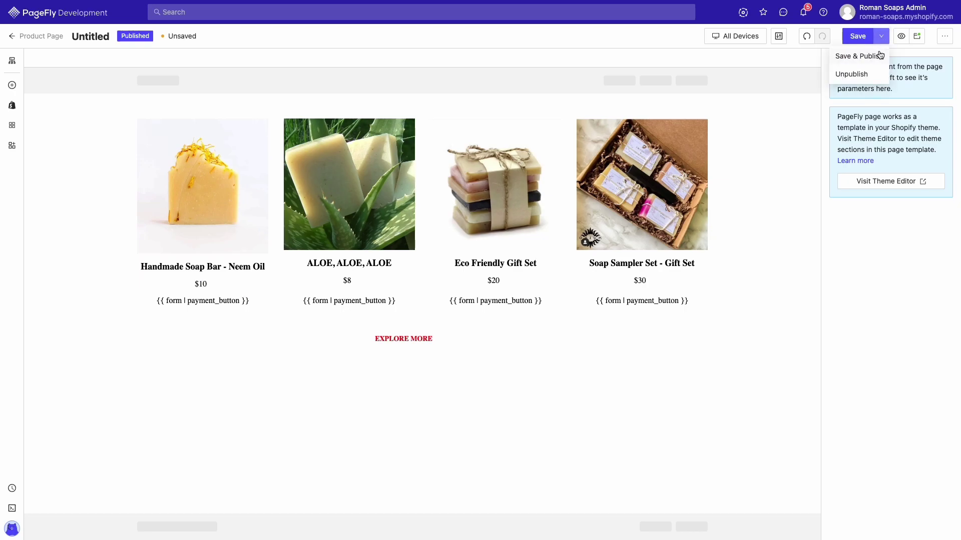
Step: Publish, then paste payment-button CSS labelled 'Get the best price', changing 14px to 15px
{"action": "left_click", "coordinate": [874, 55]}
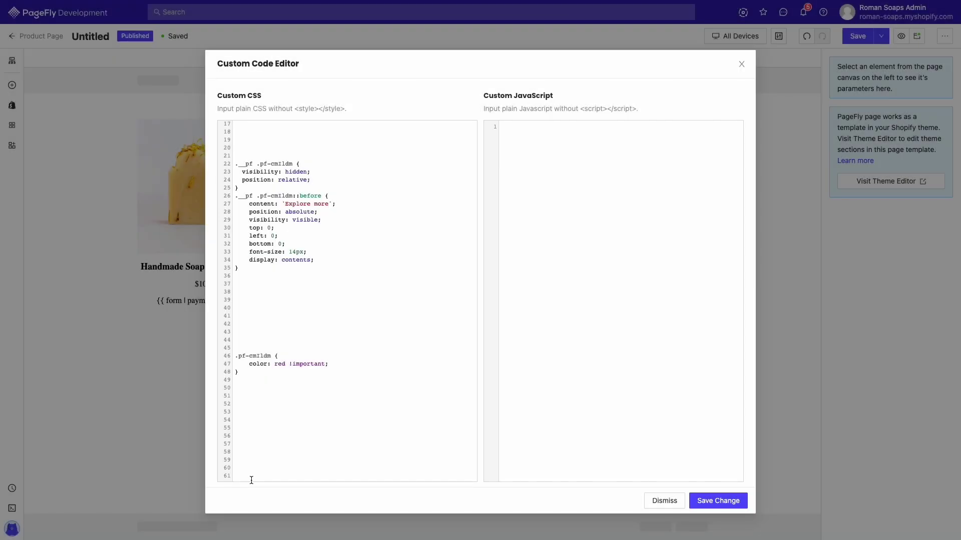
{"action": "type", "text": ".shopify-payment-button__button {   font-size: 0 !important; } .shopify-payment-button__button::before {     content: 'Get the best price';     position: absolute;     visibility: visible;     top: 0;     left: 0;     bottom: 0;     font-size: 14px;     display: contents; }"}
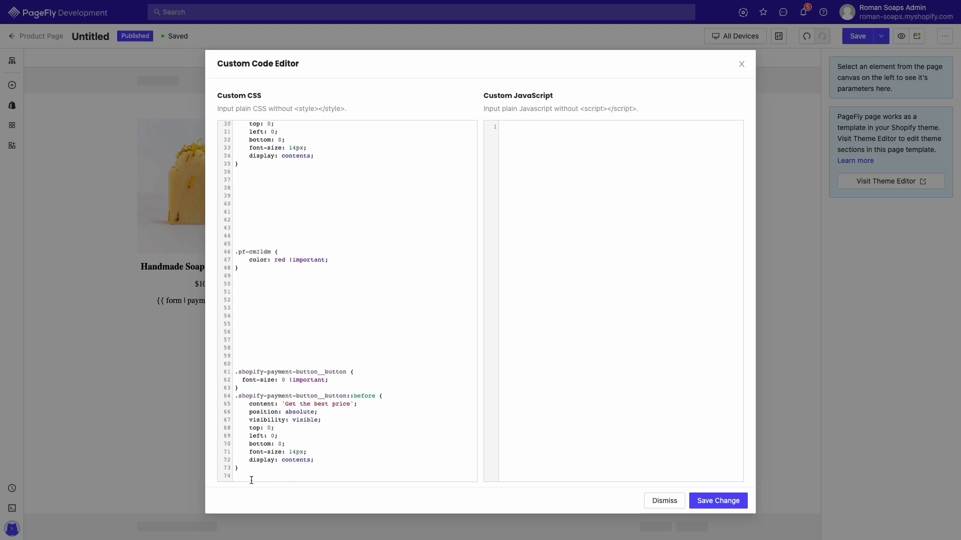
{"action": "left_click_drag", "start_coordinate": [350, 404], "coordinate": [296, 404]}
{"action": "left_click", "coordinate": [359, 403]}
{"action": "left_click_drag", "start_coordinate": [322, 451], "coordinate": [249, 453]}
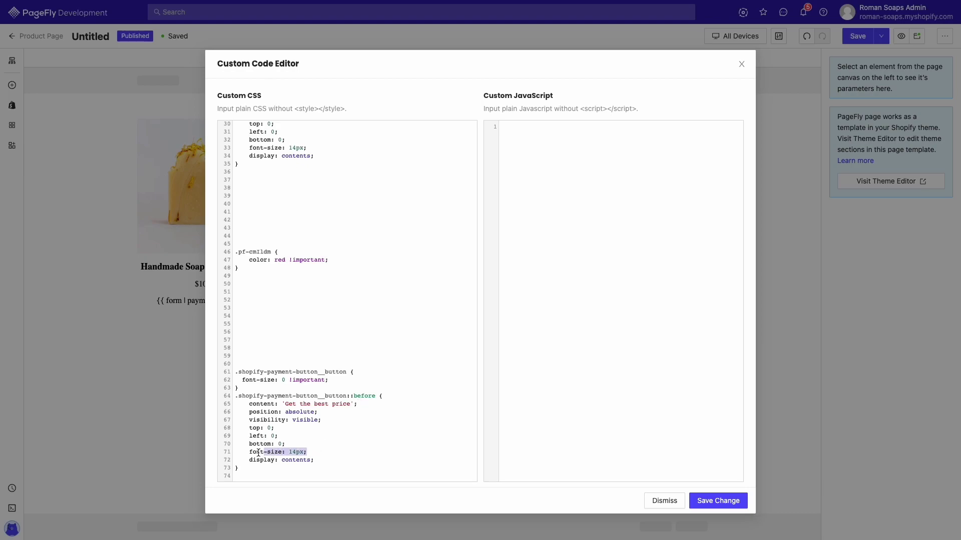
{"action": "double_click", "coordinate": [296, 452]}
{"action": "type", "text": "15px"}
Step: Apply the CSS change and Save & Publish the page
{"action": "left_click", "coordinate": [697, 497]}
{"action": "left_click", "coordinate": [883, 34]}
{"action": "left_click", "coordinate": [877, 56]}
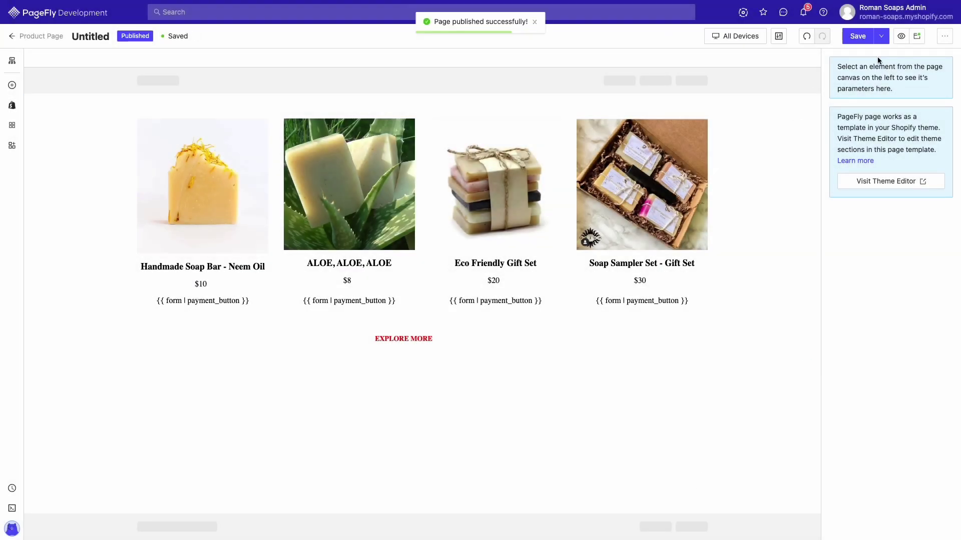
Step: View the live storefront with the 'Get the best price' buttons and red EXPLORE MORE link
{"action": "left_click", "coordinate": [917, 37]}
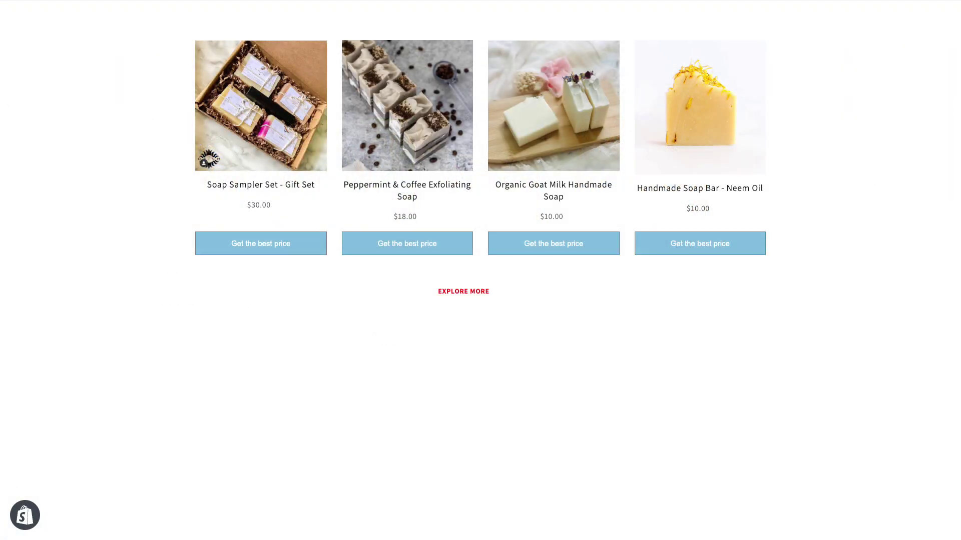